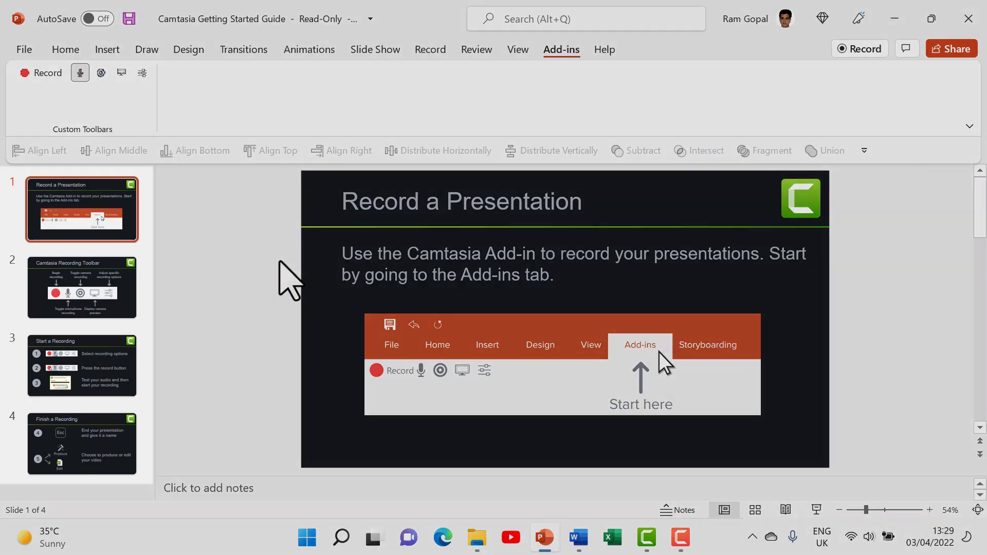
# Step: Advance the guide to slide 4, Finish a Recording, and switch microphone recording on
pyautogui.press('Down')
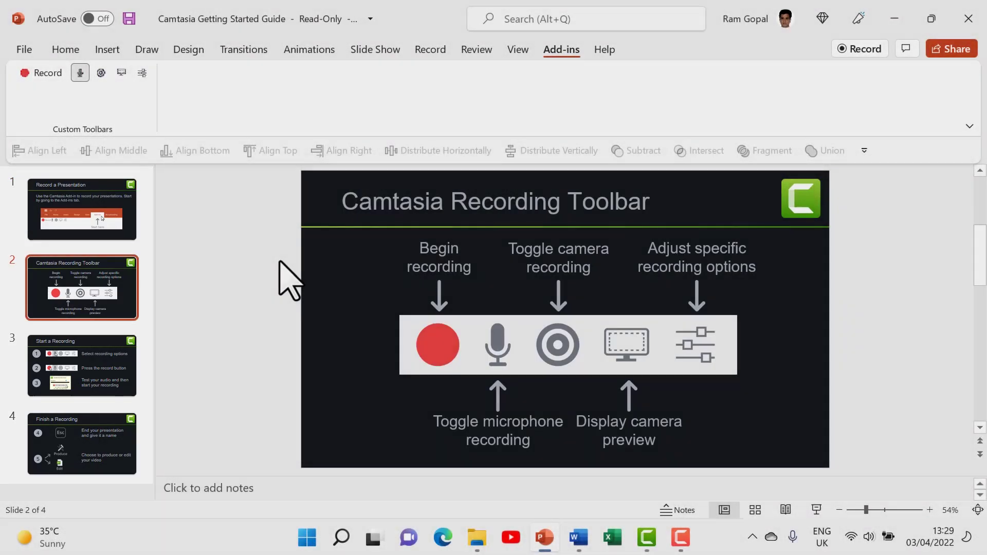
pyautogui.press('Down')
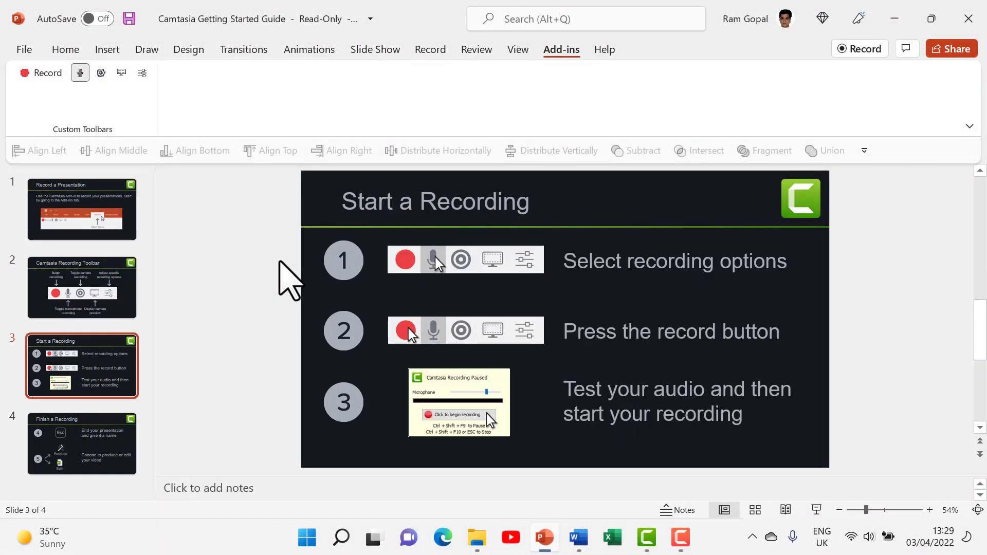
pyautogui.press('Down')
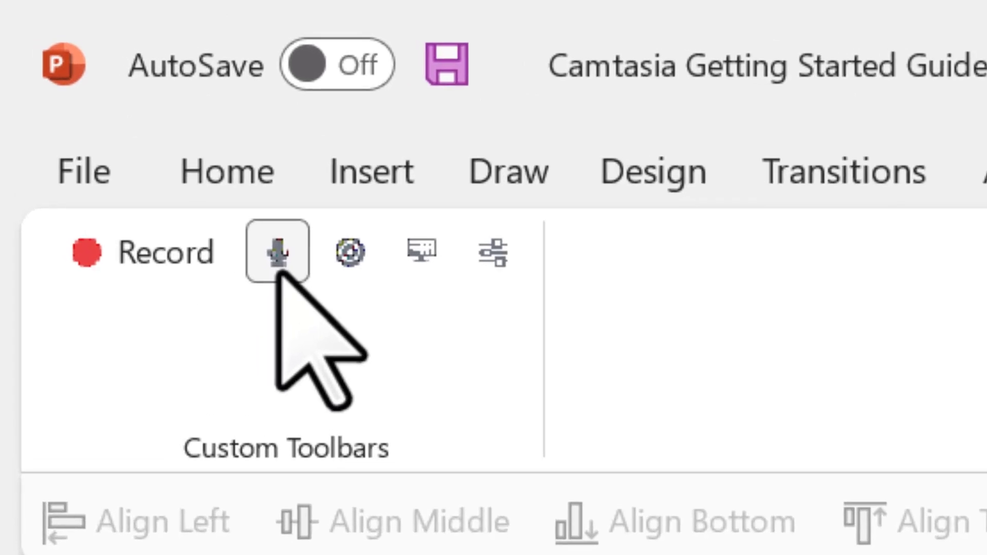
pyautogui.click(279, 273)
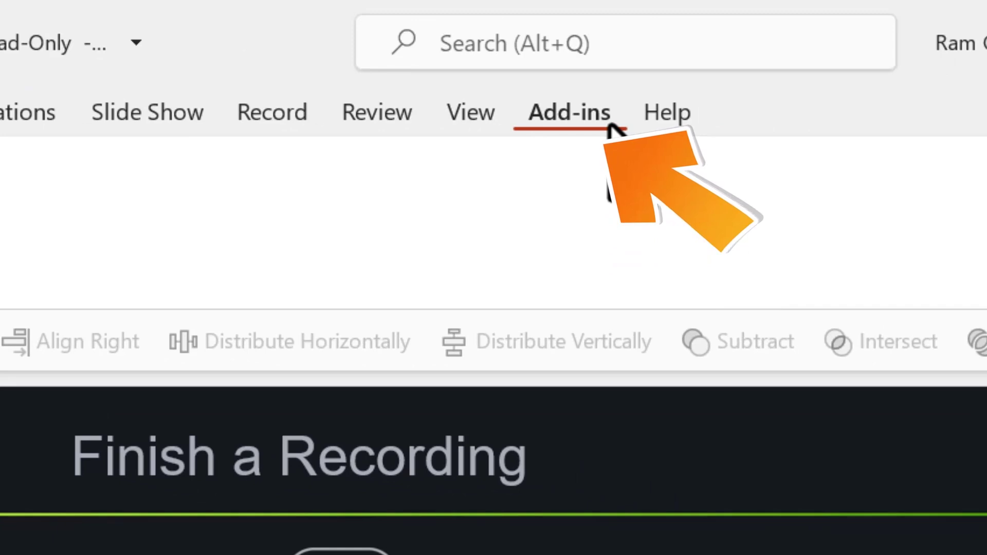
pyautogui.rightClick(493, 125)
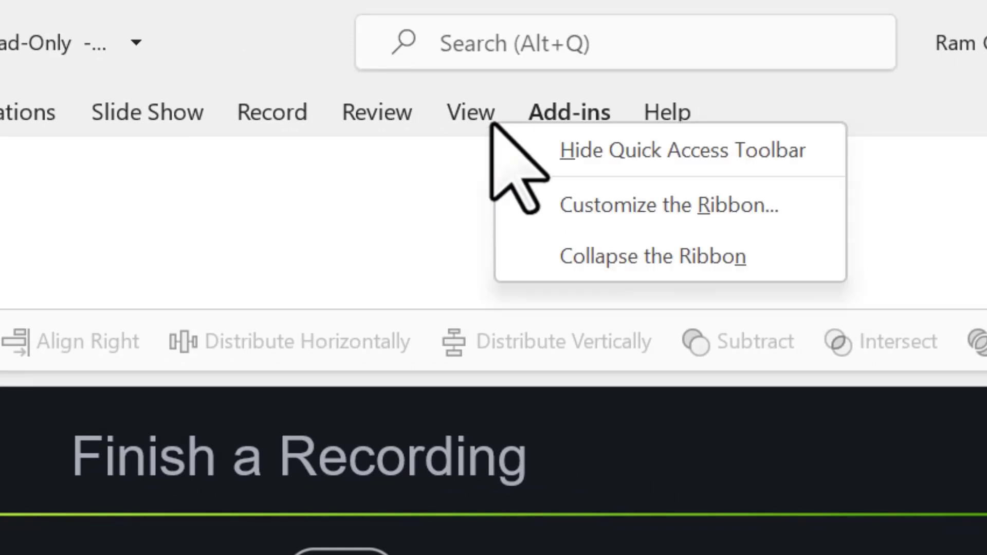
pyautogui.click(597, 215)
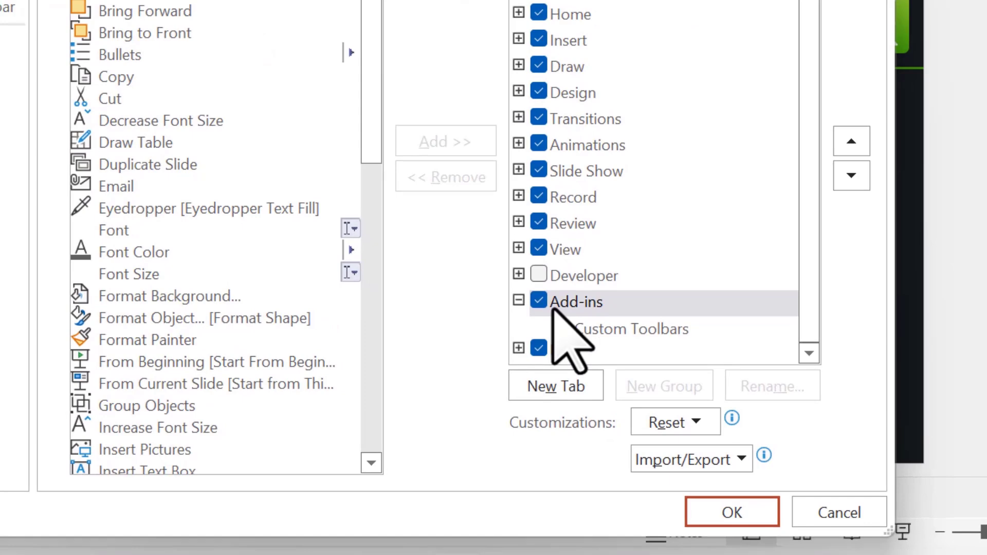
pyautogui.click(727, 514)
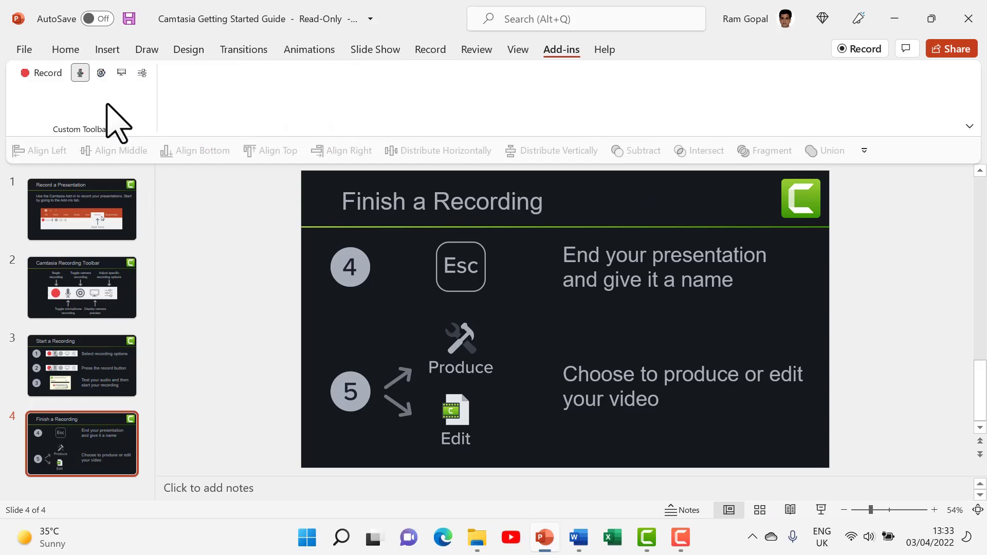
pyautogui.click(24, 49)
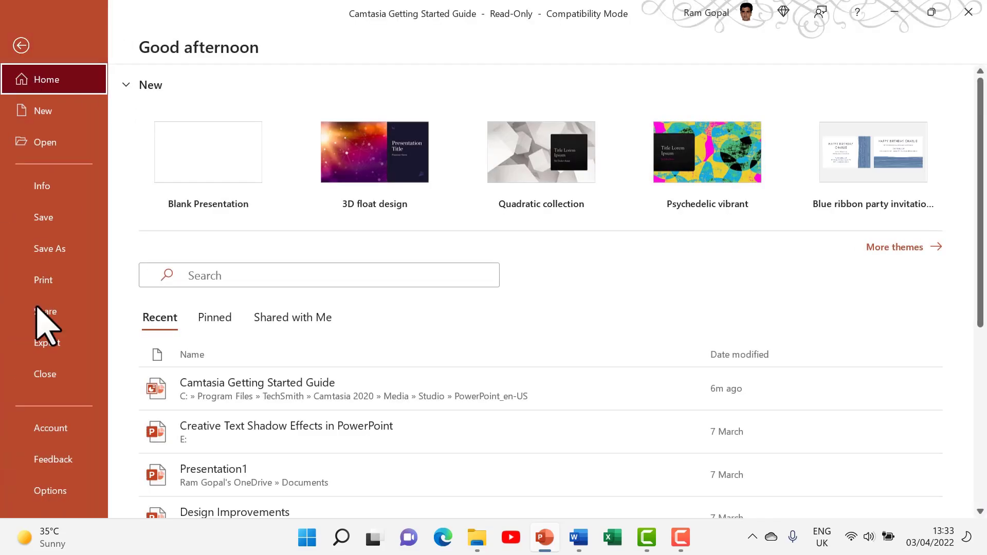
pyautogui.click(54, 491)
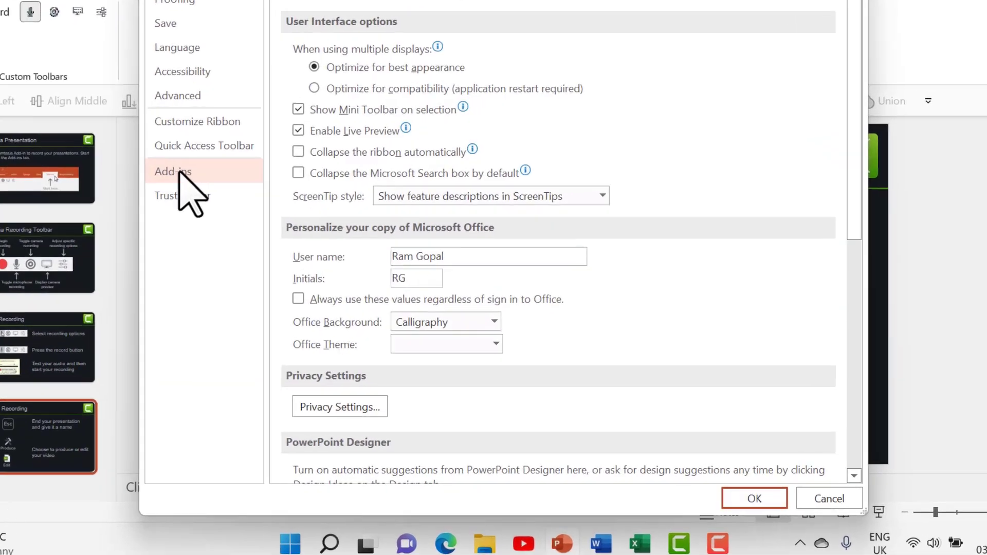
pyautogui.click(205, 211)
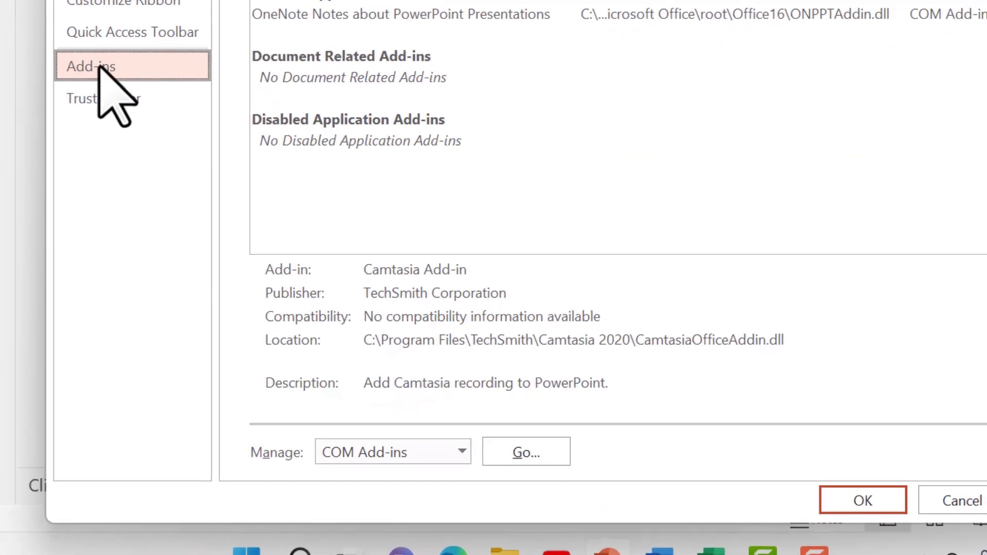
pyautogui.click(431, 452)
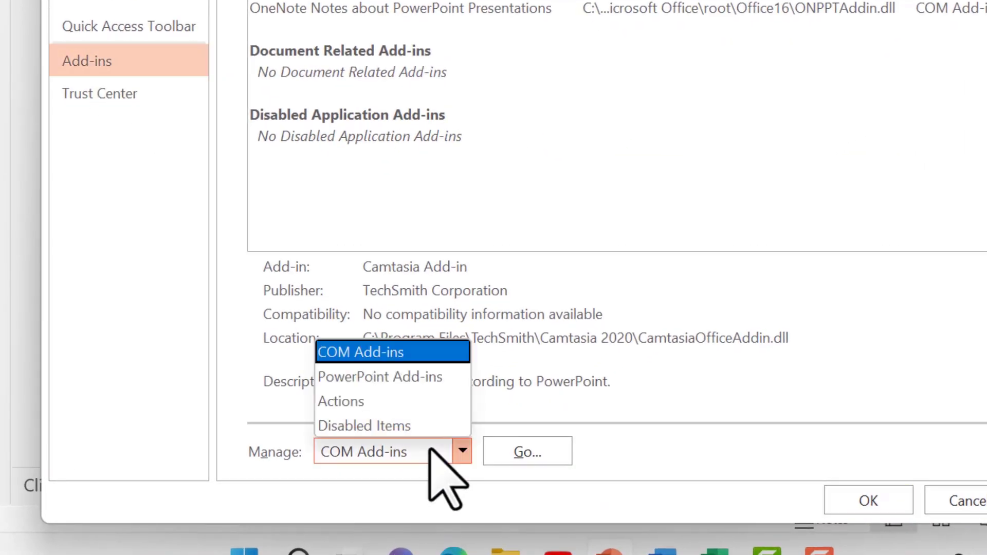
pyautogui.click(431, 376)
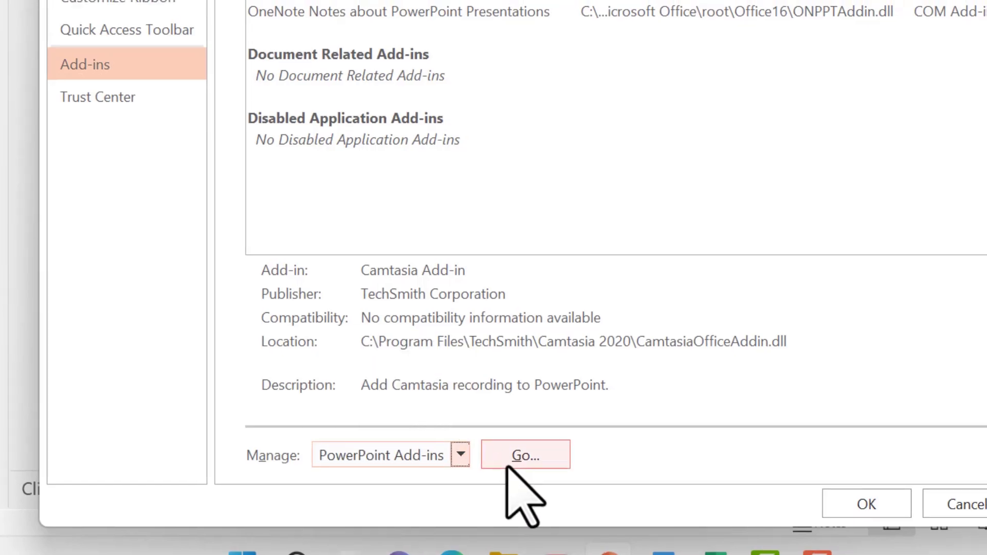
pyautogui.click(522, 455)
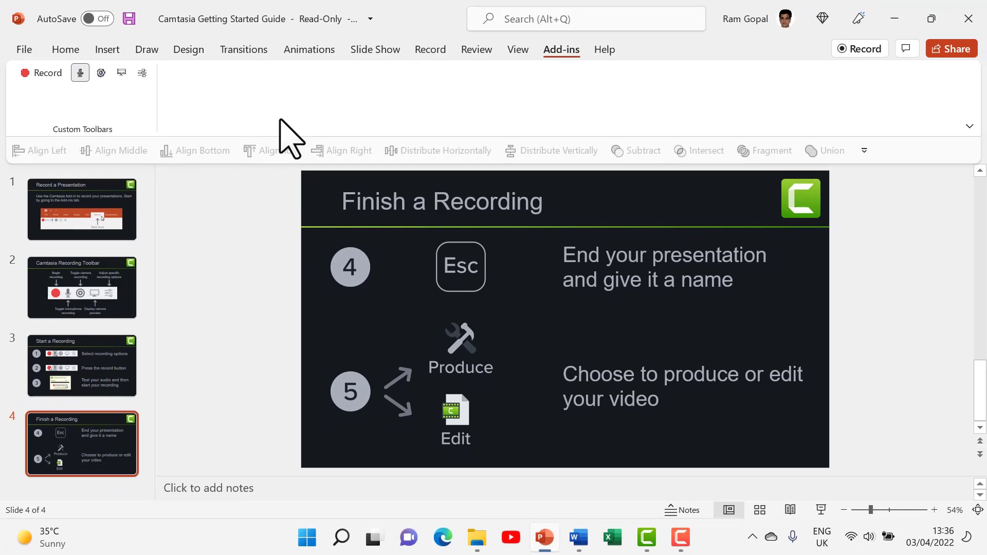
# Step: Start the slideshow from the first slide with F5 to record it
pyautogui.press('F5')
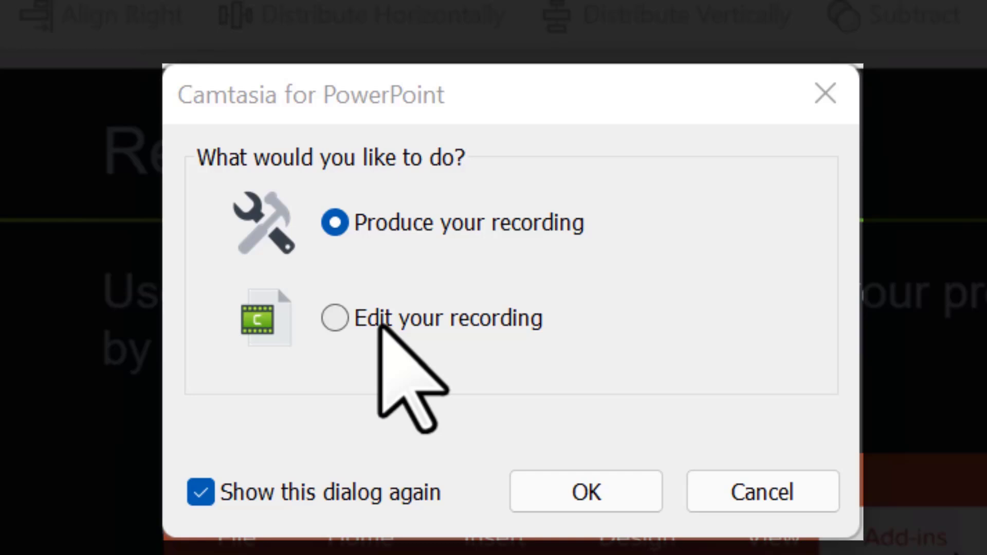
# Step: Choose 'Edit your recording' and confirm to open it in the Camtasia editor
pyautogui.click(335, 319)
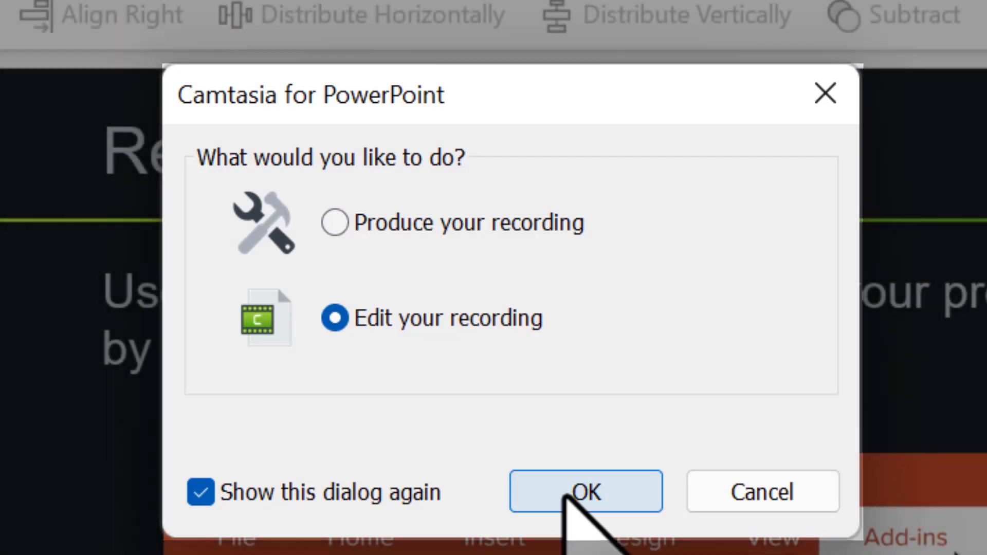
pyautogui.click(576, 493)
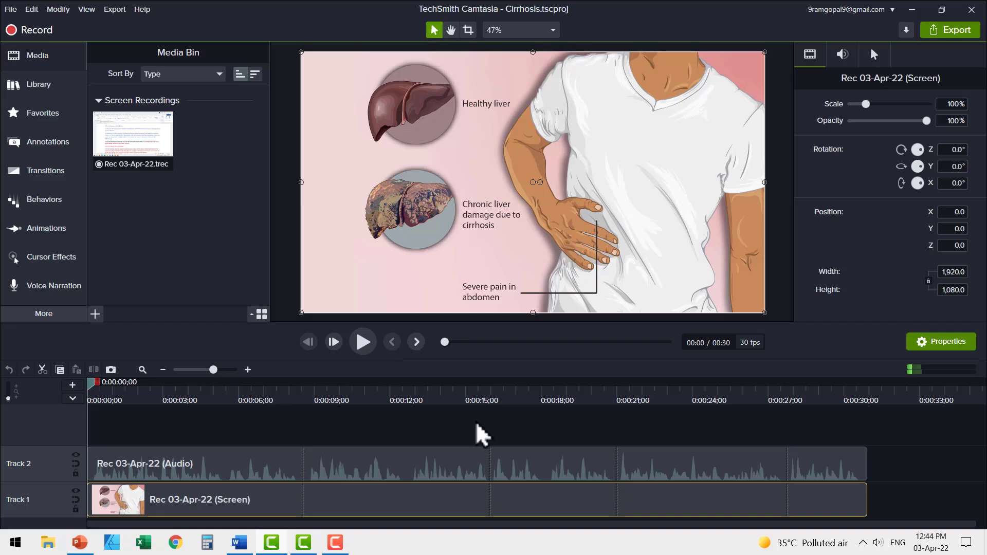
pyautogui.click(363, 342)
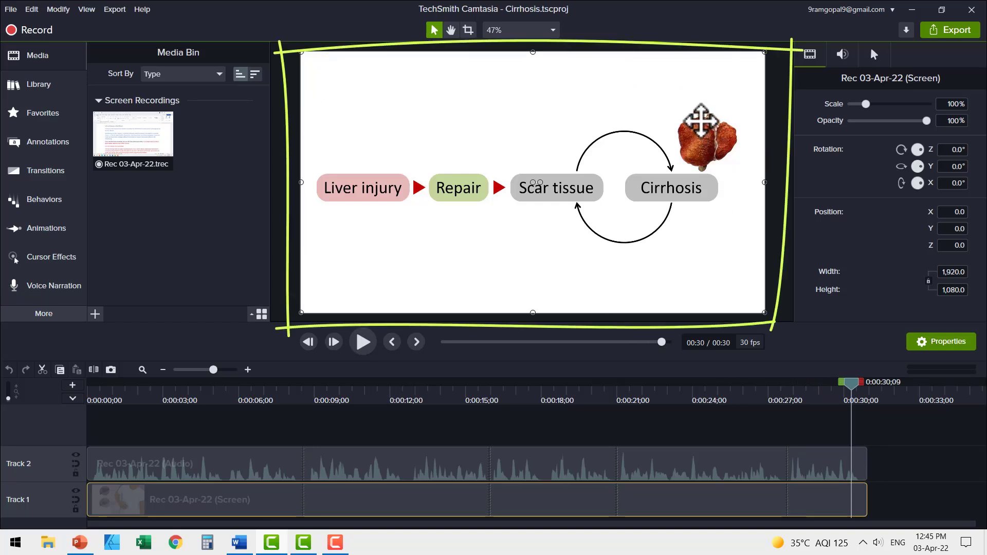
# Step: Export Cirrhosis.mp4 with the MP4 only (up to 1080p) preset to D:\Camtasia Projects and render
pyautogui.click(949, 32)
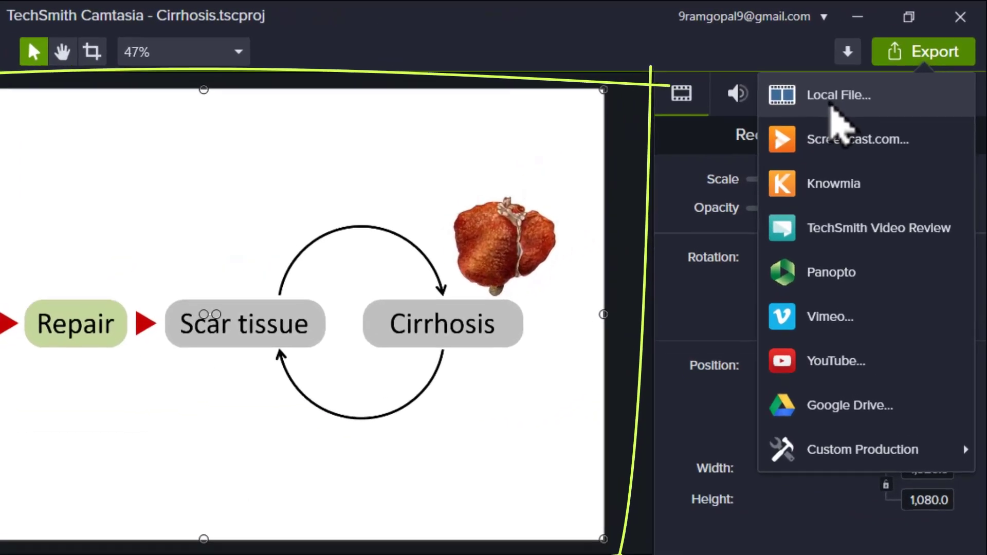
pyautogui.click(886, 68)
pyautogui.click(249, 285)
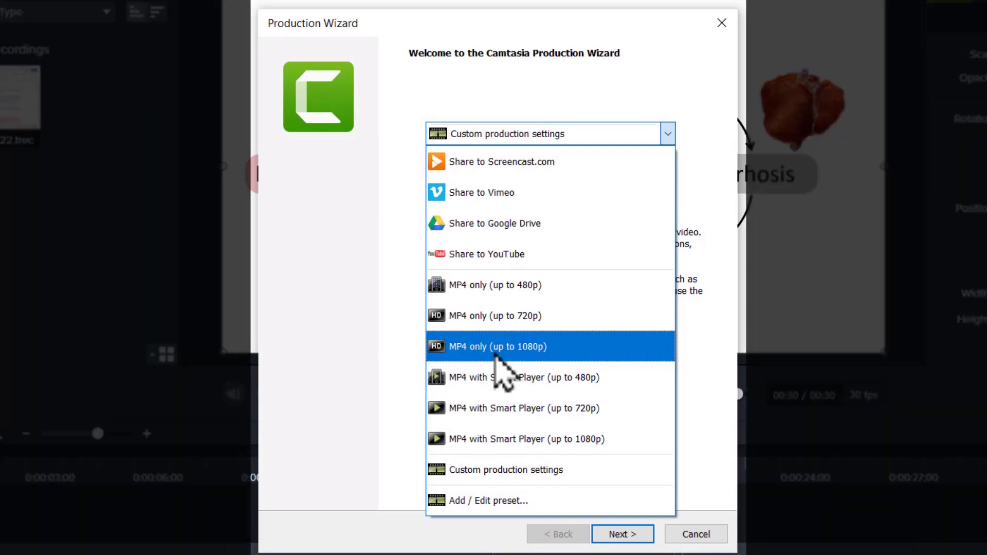
pyautogui.click(495, 355)
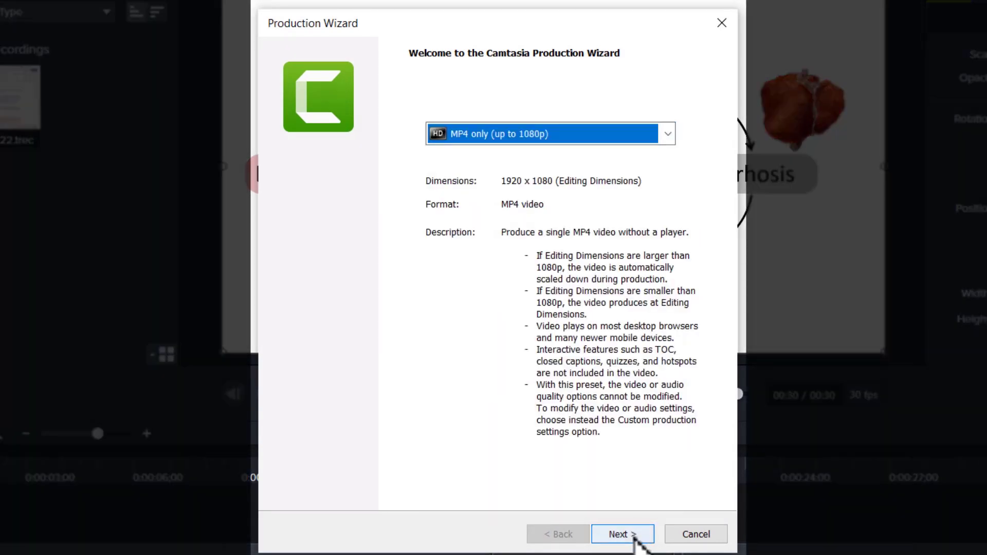
pyautogui.click(634, 535)
pyautogui.click(634, 536)
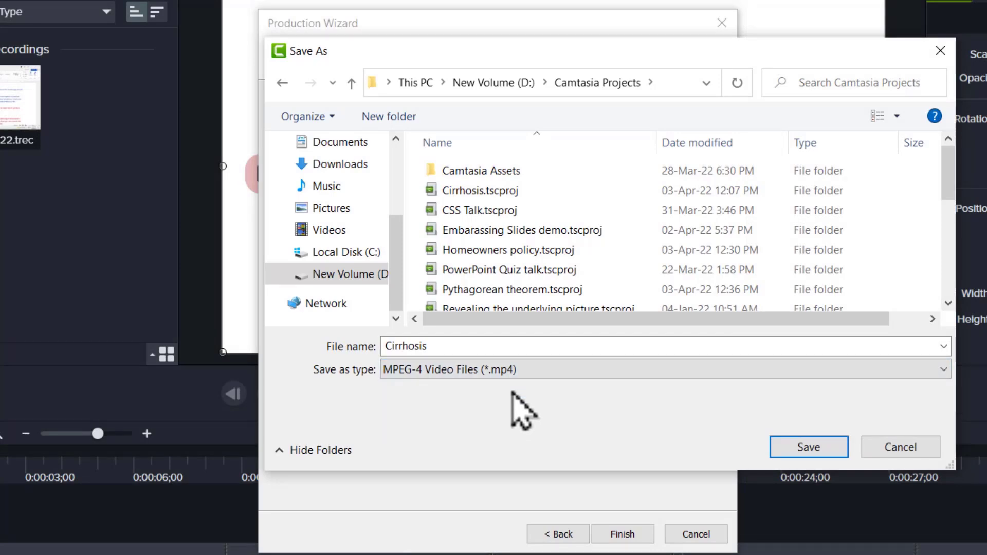
pyautogui.click(795, 447)
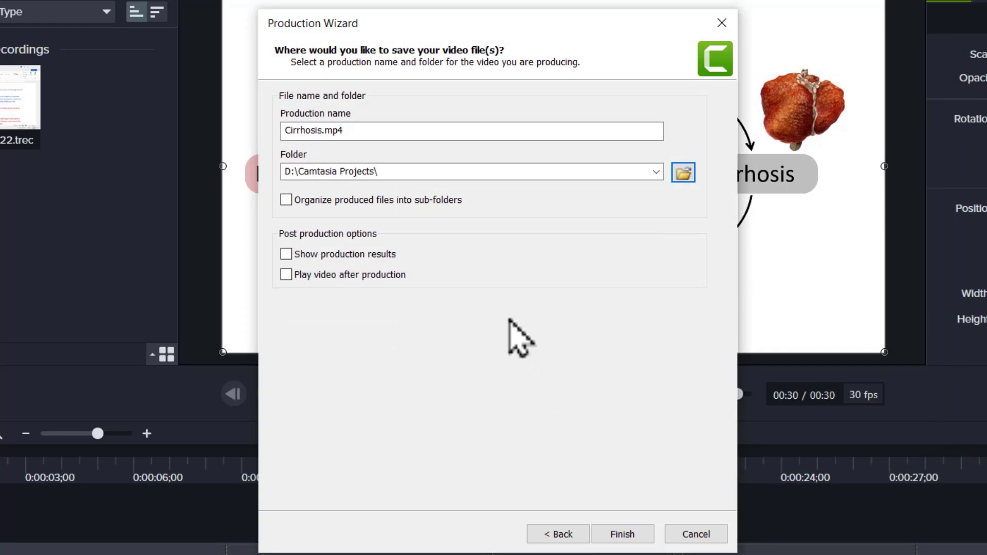
pyautogui.click(628, 534)
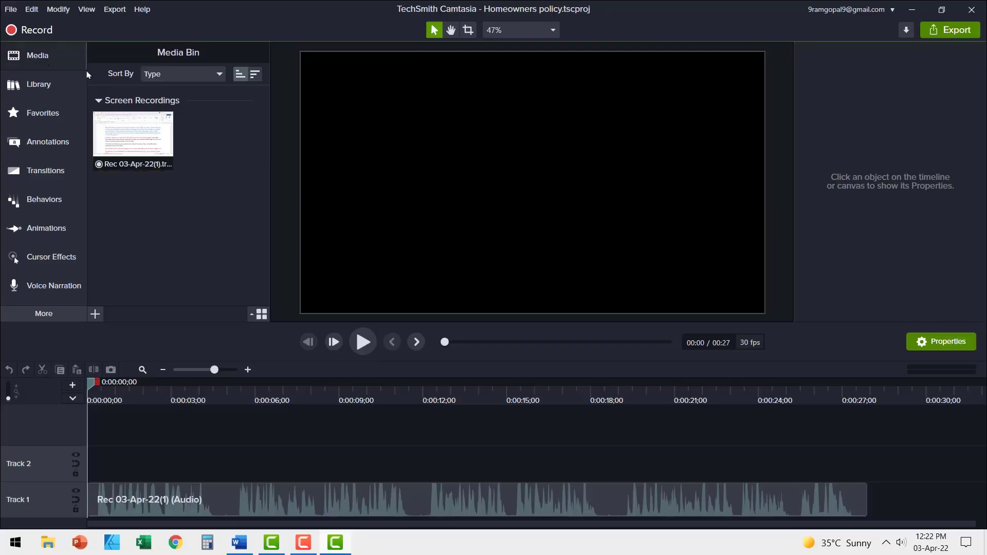
# Step: Import the Homeowners Policy slide images from the Desktop into the Media Bin
pyautogui.rightClick(217, 223)
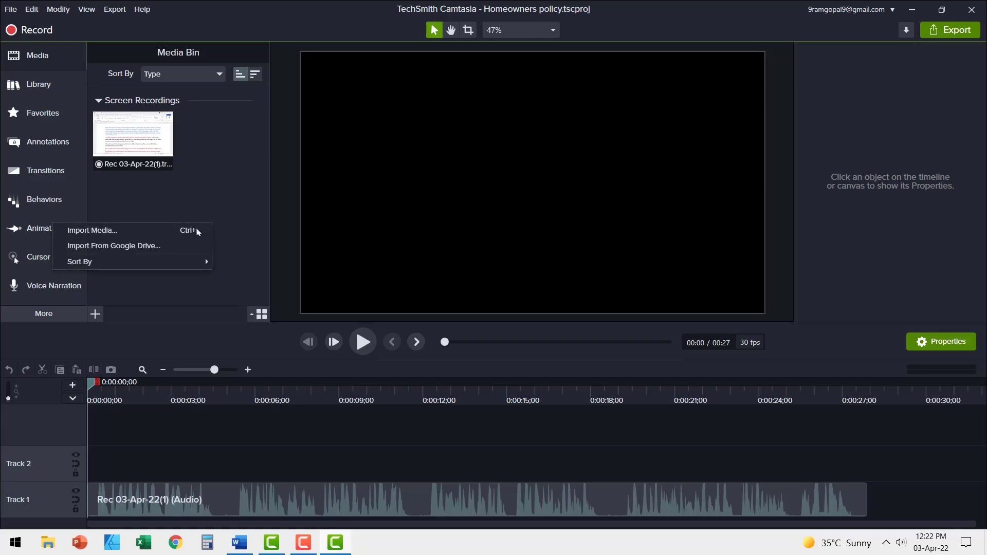
pyautogui.click(198, 230)
pyautogui.click(52, 130)
pyautogui.click(166, 93)
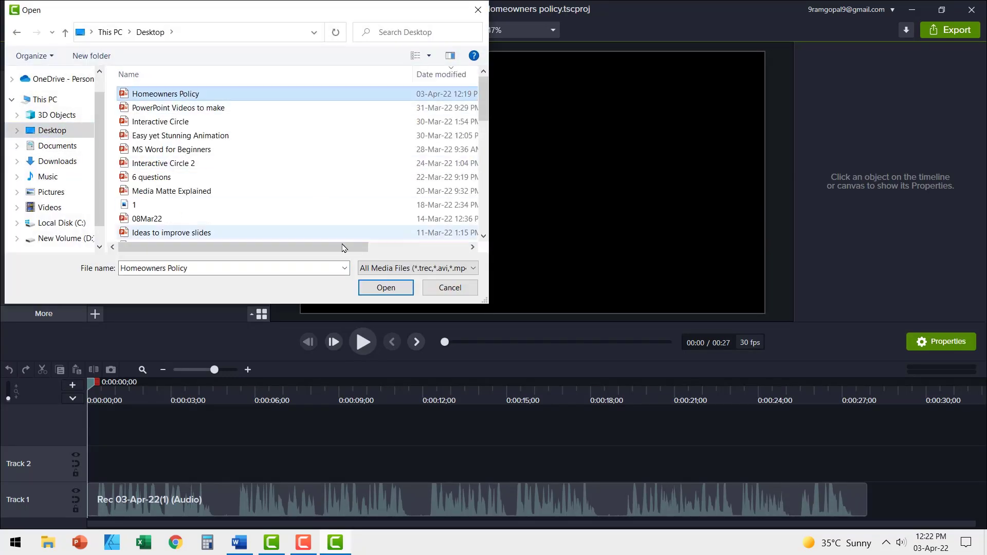
pyautogui.click(385, 288)
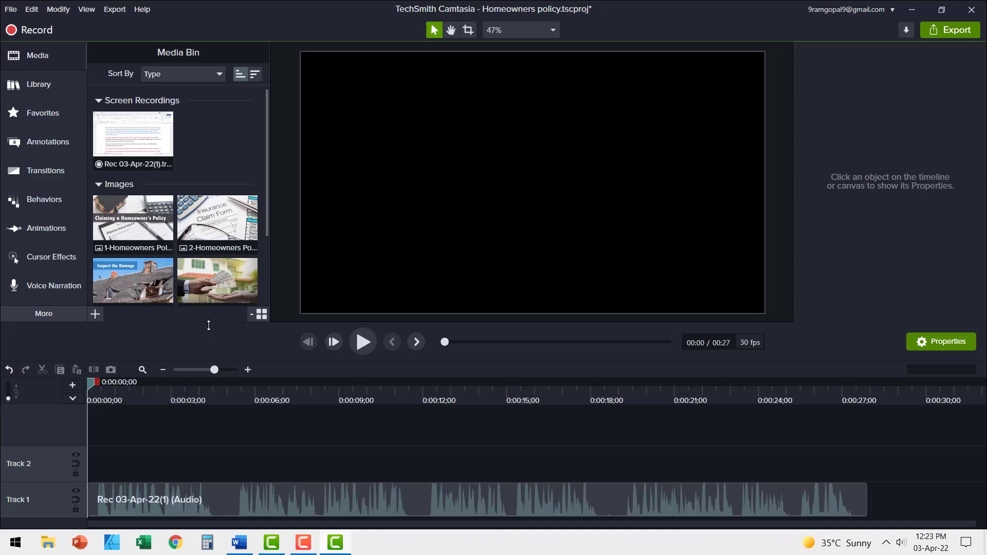
# Step: Place the first slide image at the start of Track 2 and preview it against the narration
pyautogui.scroll(-3, 215, 287)
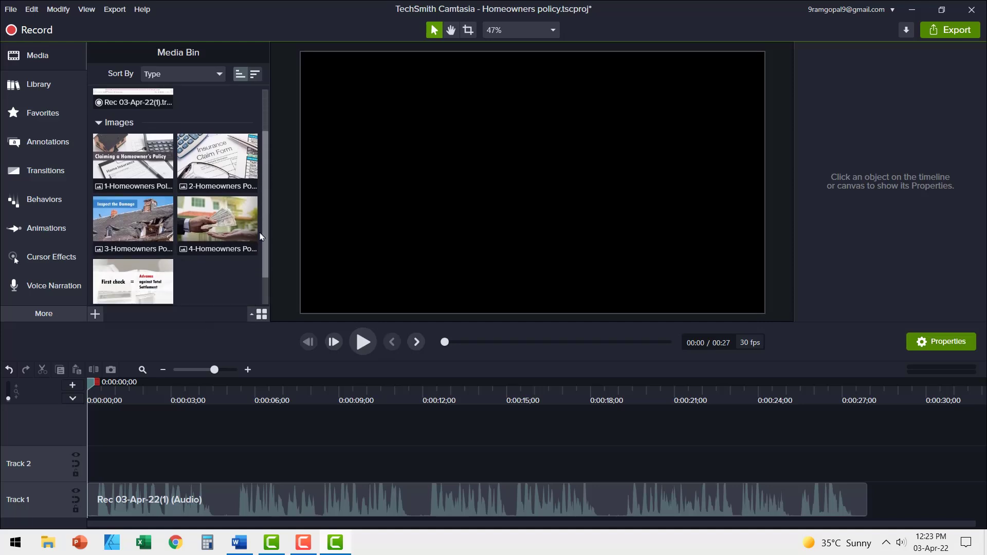
pyautogui.click(148, 159)
pyautogui.moveTo(132, 158); pyautogui.dragTo(90, 483)
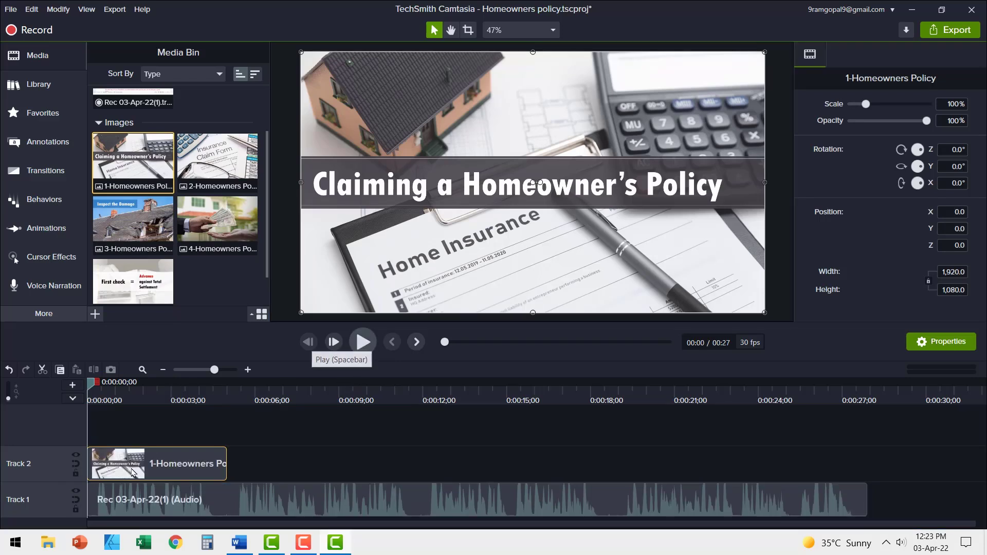
pyautogui.click(362, 343)
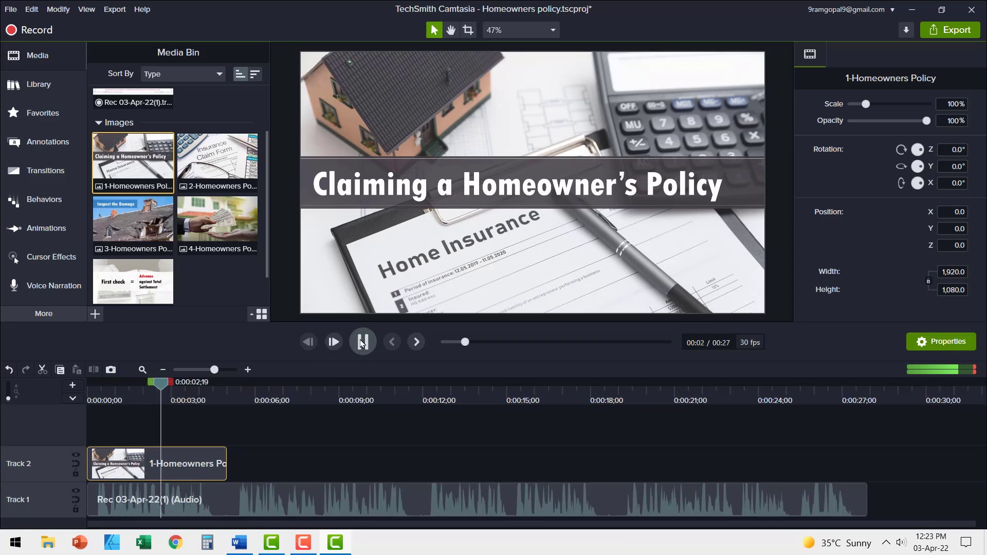
pyautogui.click(362, 342)
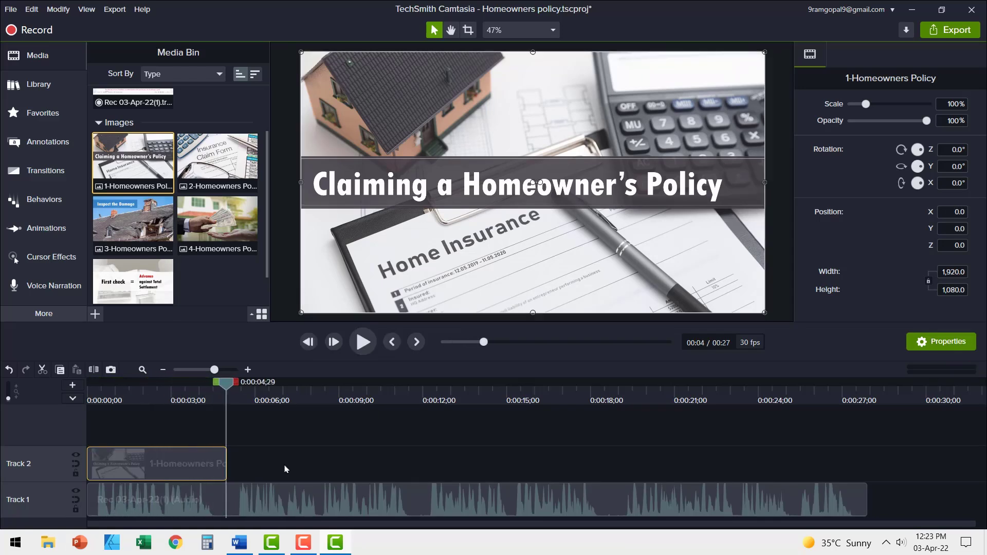
# Step: Add slide 2, trim it to end at about 0:00:08;10, then add slide 3 after it
pyautogui.moveTo(216, 159); pyautogui.dragTo(231, 465)
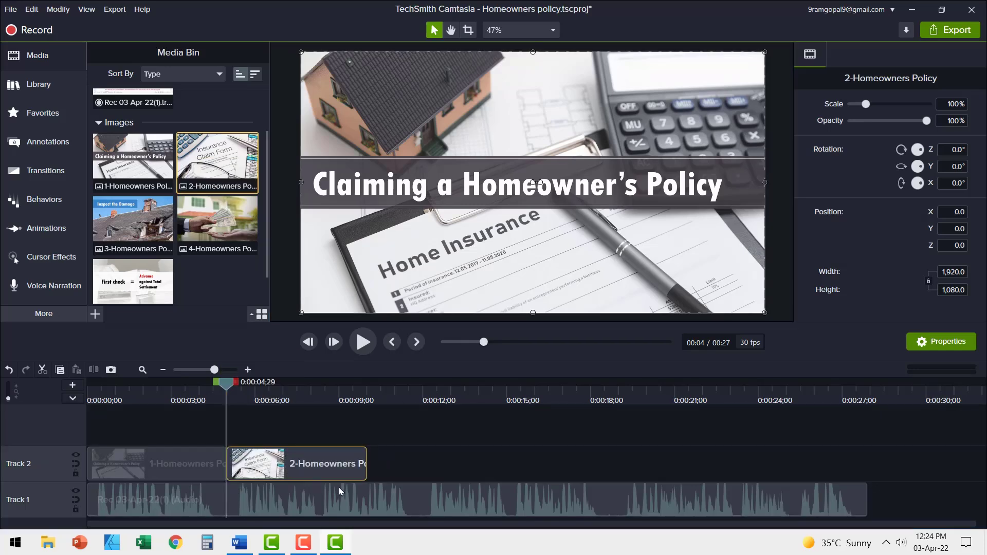
pyautogui.click(362, 343)
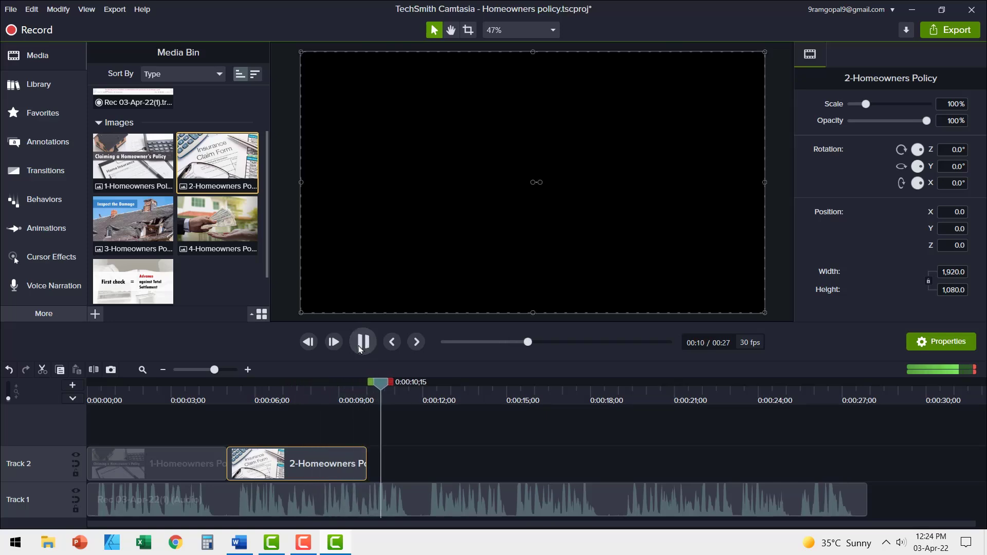
pyautogui.moveTo(336, 396); pyautogui.dragTo(321, 401)
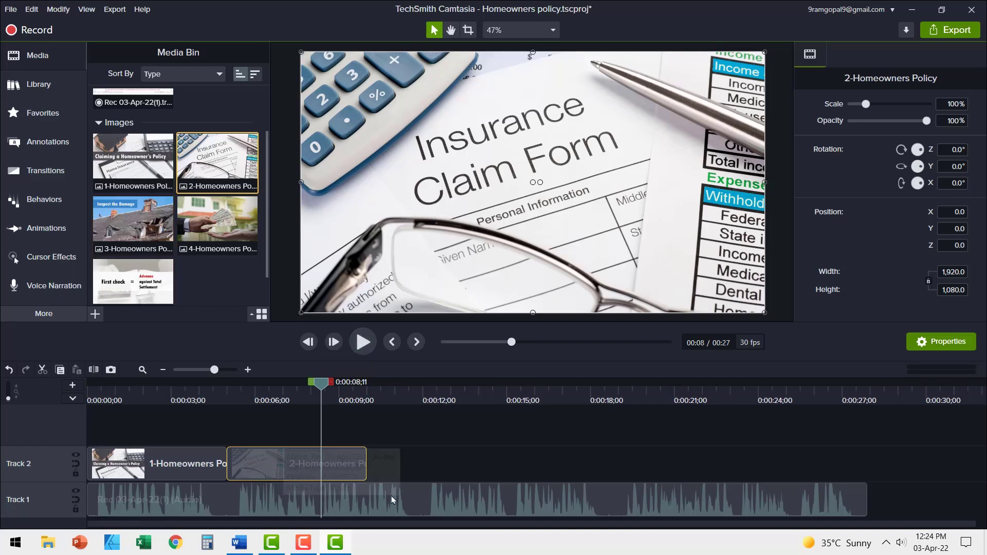
pyautogui.moveTo(365, 455); pyautogui.dragTo(320, 455)
pyautogui.moveTo(113, 252); pyautogui.dragTo(339, 466)
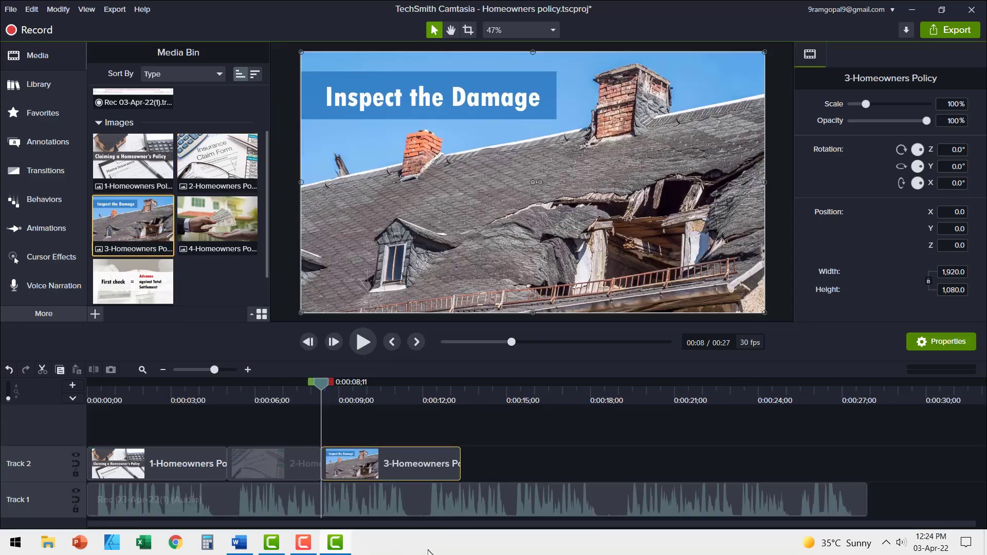
# Step: Trim the third slide clip to end at 0:00:11;25 after replaying the narration
pyautogui.click(232, 395)
pyautogui.click(363, 342)
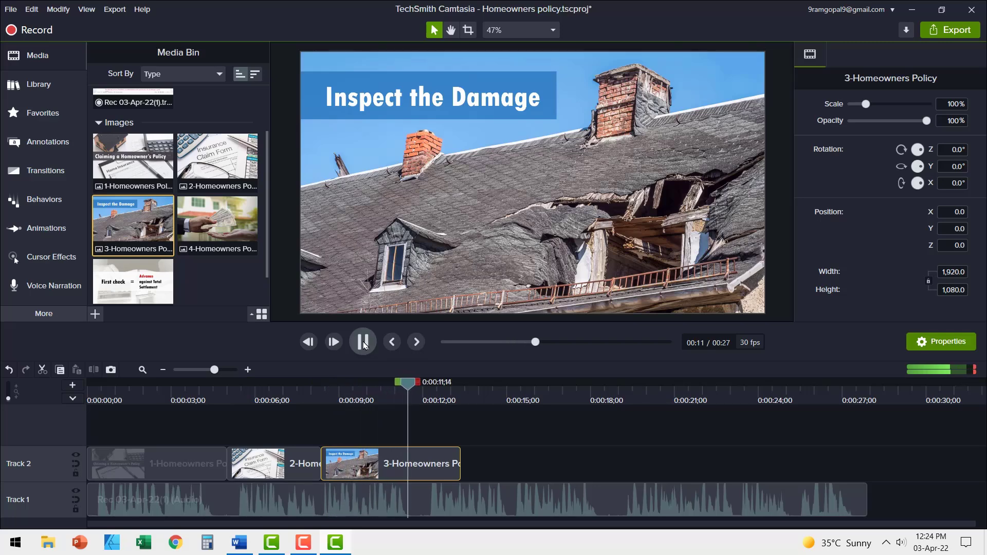
pyautogui.click(363, 343)
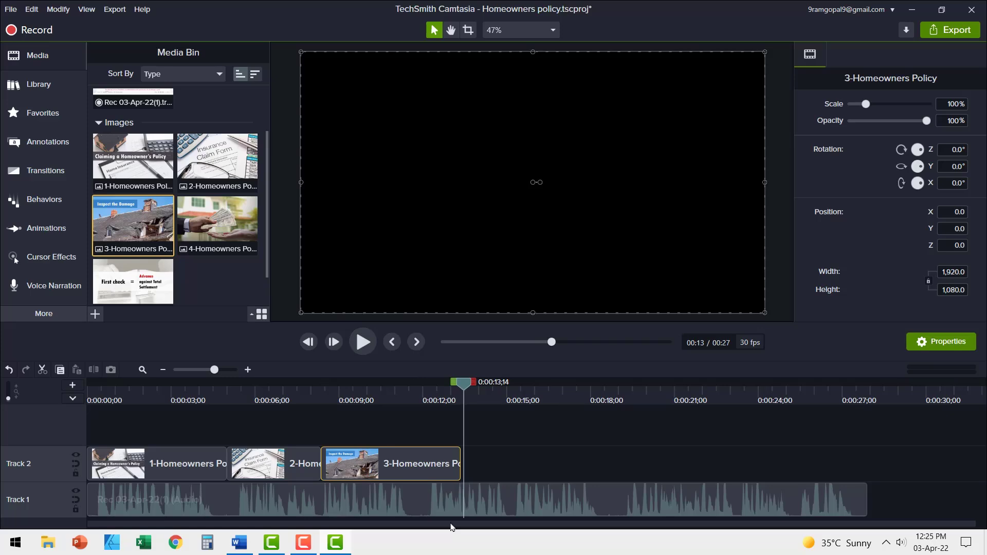
pyautogui.click(425, 395)
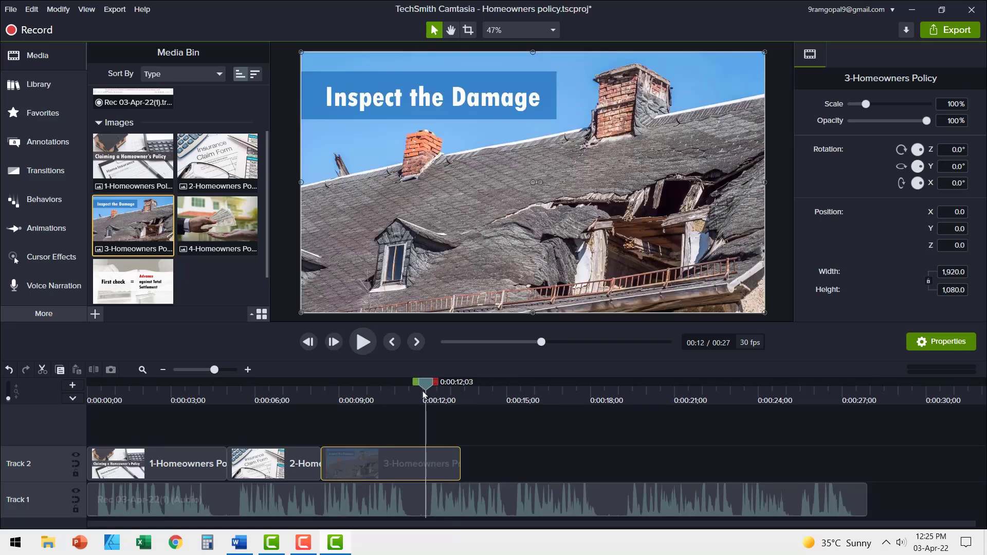
pyautogui.moveTo(425, 394); pyautogui.dragTo(418, 395)
pyautogui.moveTo(459, 459); pyautogui.dragTo(418, 459)
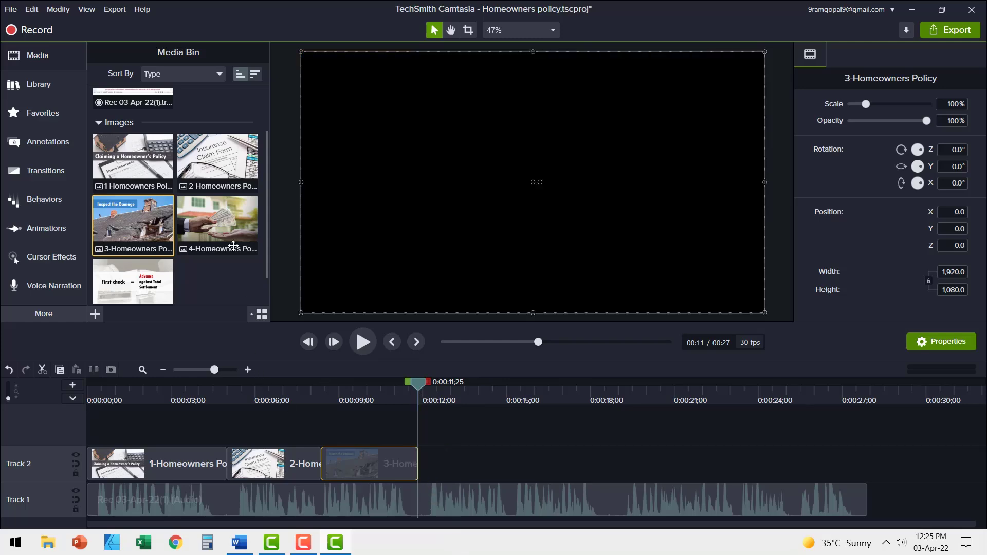
# Step: Add slide 4, lengthen it to 06;27 duration, then add slide 5 to finish the narration
pyautogui.moveTo(234, 246); pyautogui.dragTo(433, 474)
pyautogui.click(362, 344)
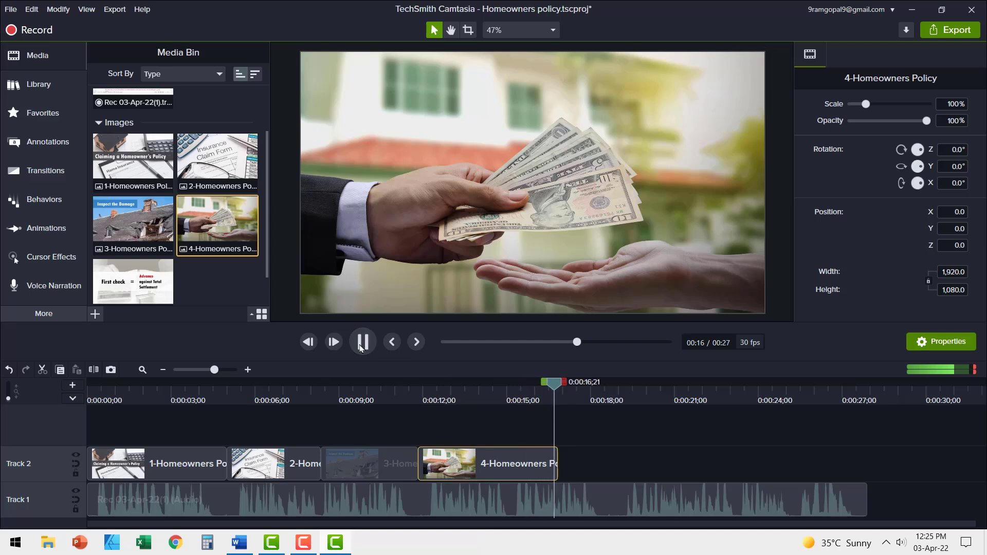
pyautogui.click(362, 343)
pyautogui.moveTo(557, 463); pyautogui.dragTo(611, 463)
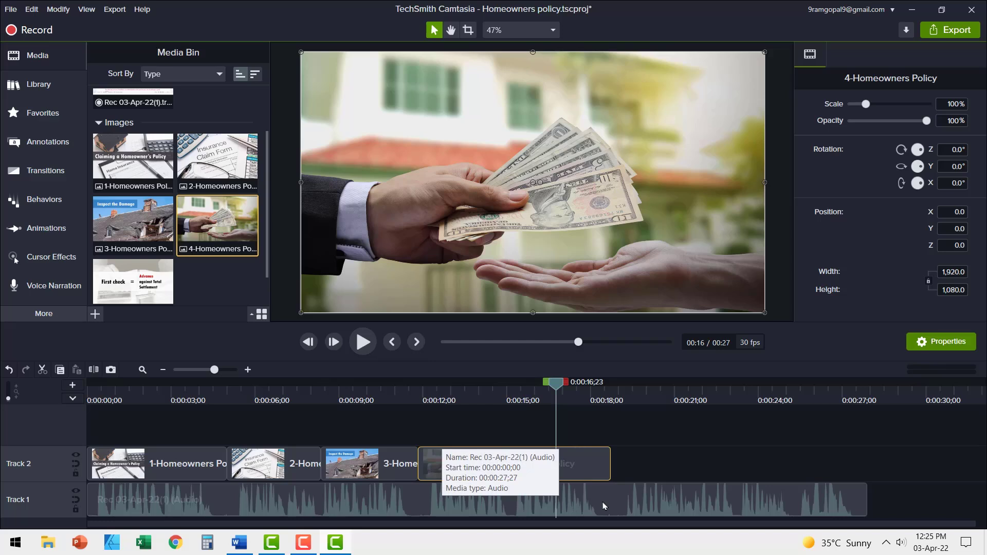
pyautogui.click(370, 350)
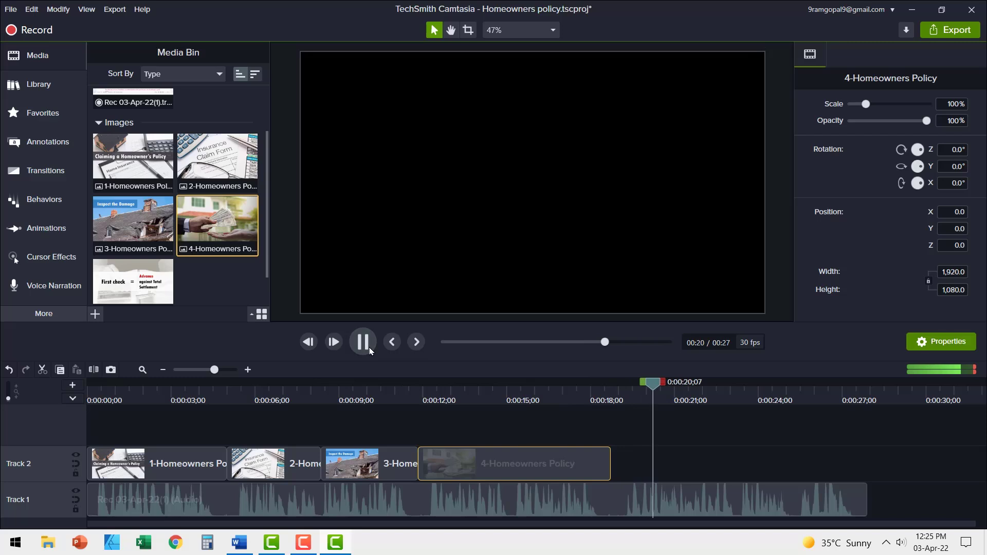
pyautogui.click(363, 342)
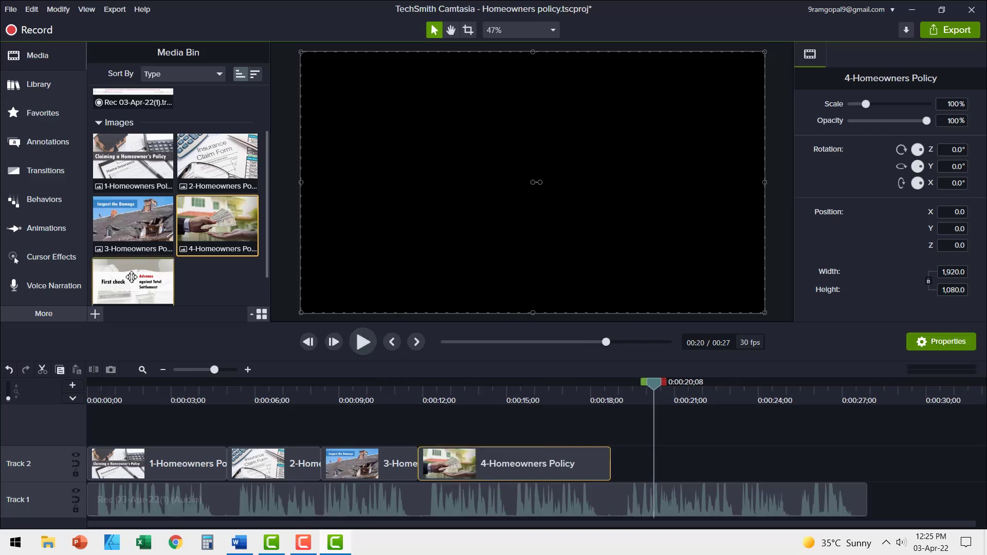
pyautogui.hotkey('ctrl', 'a')
pyautogui.moveTo(508, 454); pyautogui.dragTo(863, 458)
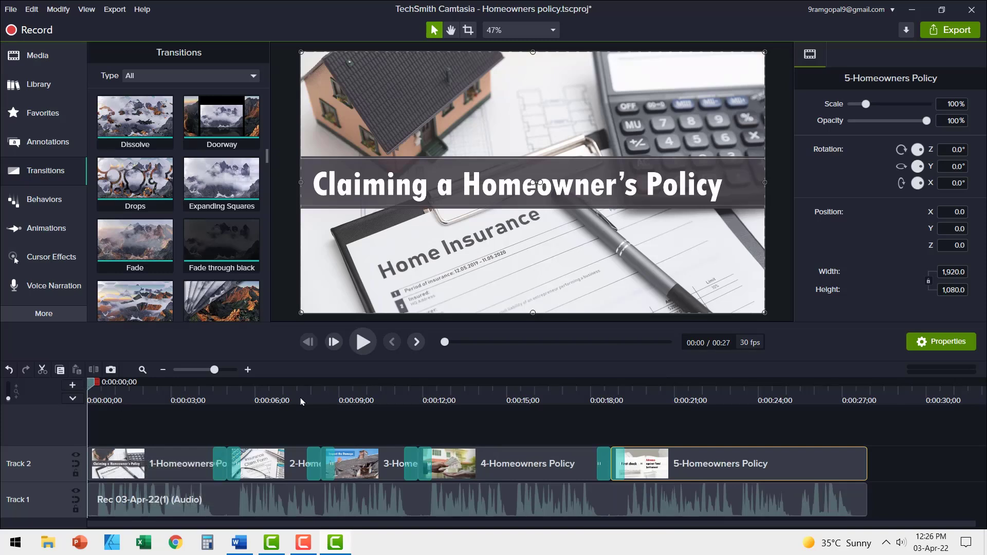
# Step: Play the whole Homeowners policy slide sequence with its transitions through to 00:27
pyautogui.click(363, 347)
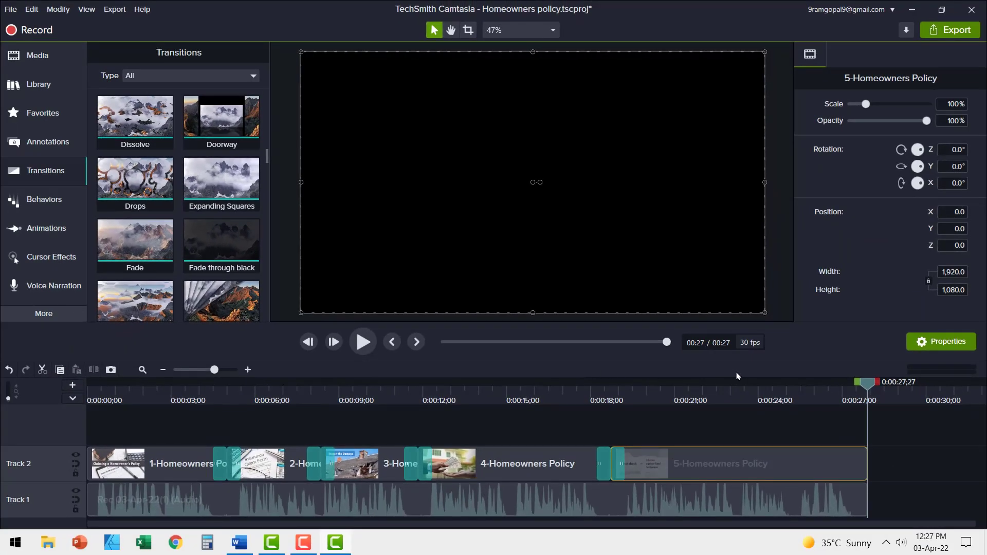
# Step: Export Homeowners policy.mp4 with MP4 only (up to 1080p) to D:\Camtasia Projects and render
pyautogui.click(754, 397)
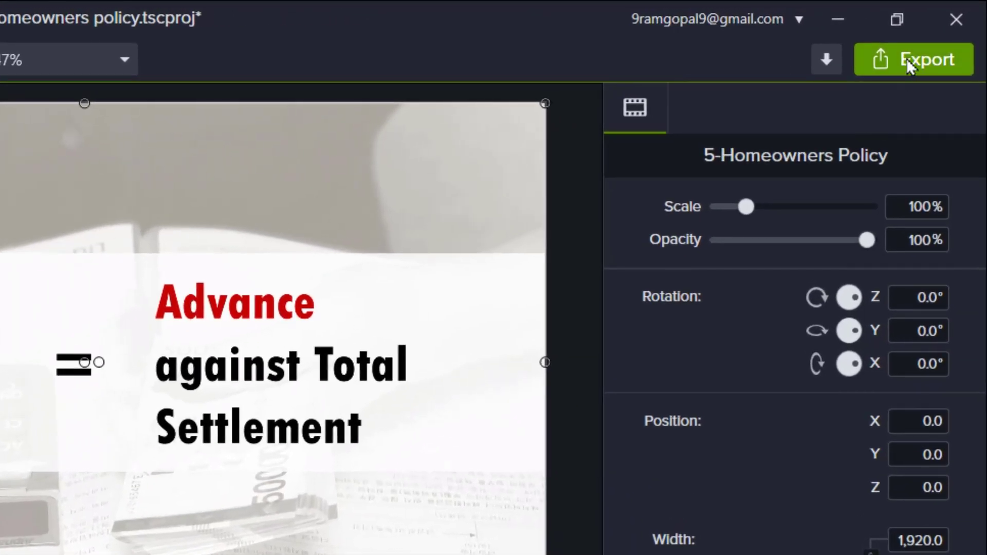
pyautogui.click(947, 29)
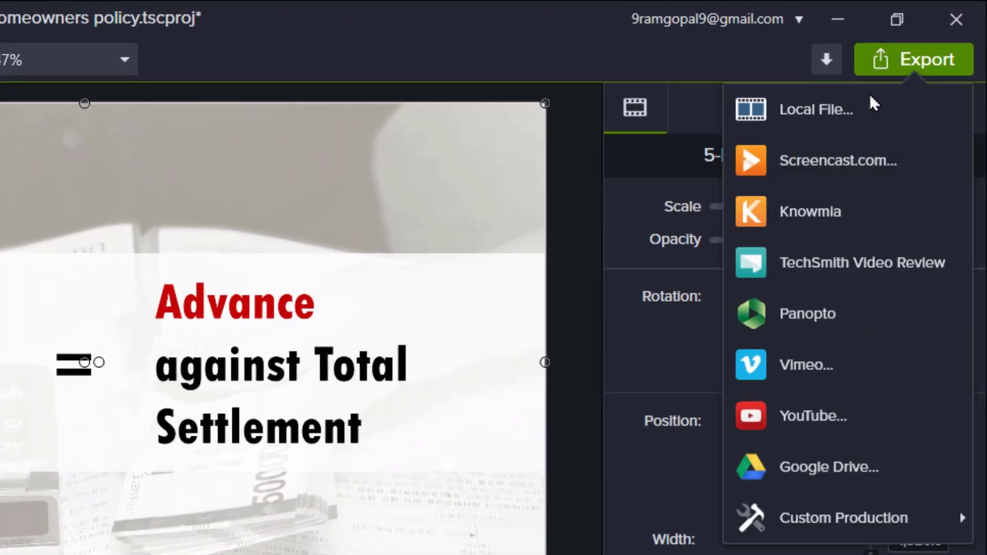
pyautogui.click(824, 113)
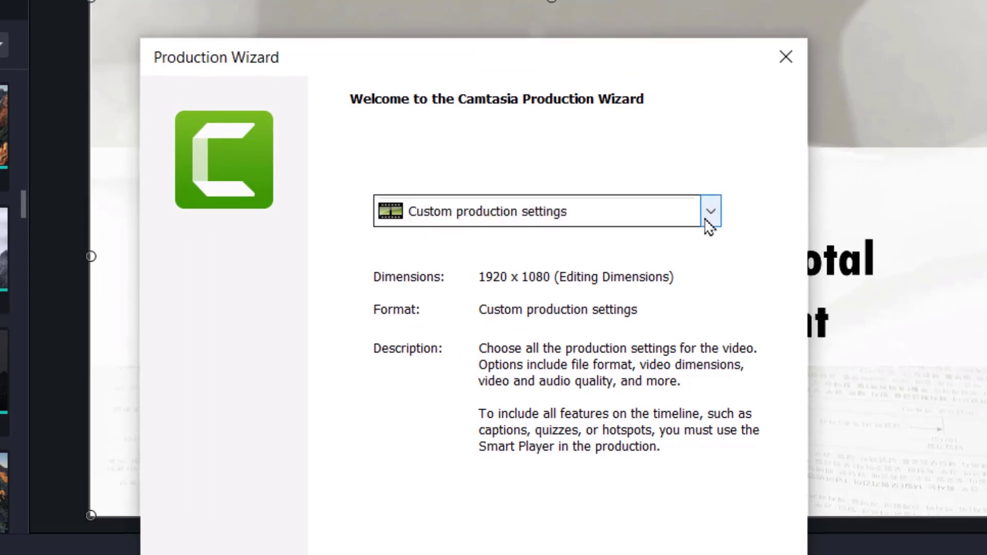
pyautogui.click(701, 214)
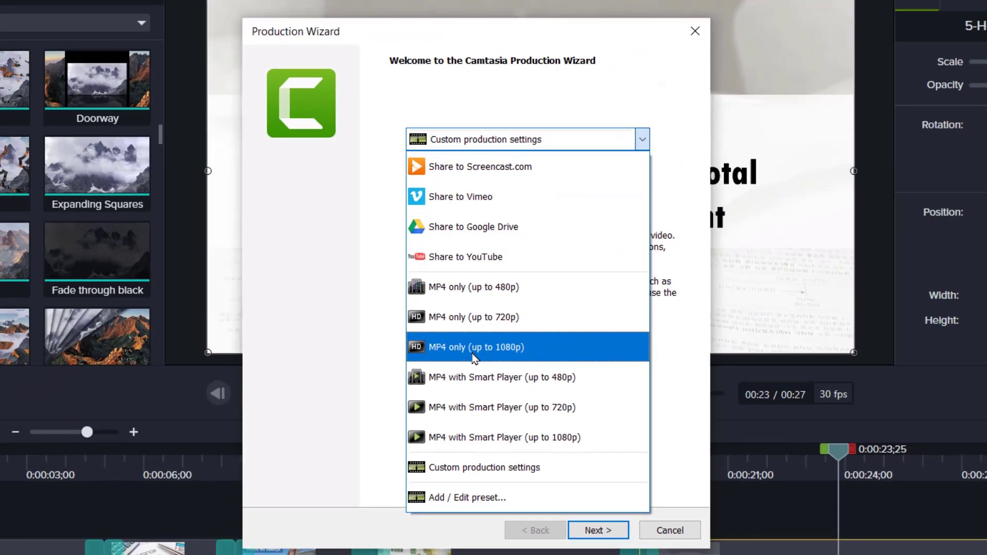
pyautogui.click(472, 352)
pyautogui.click(598, 531)
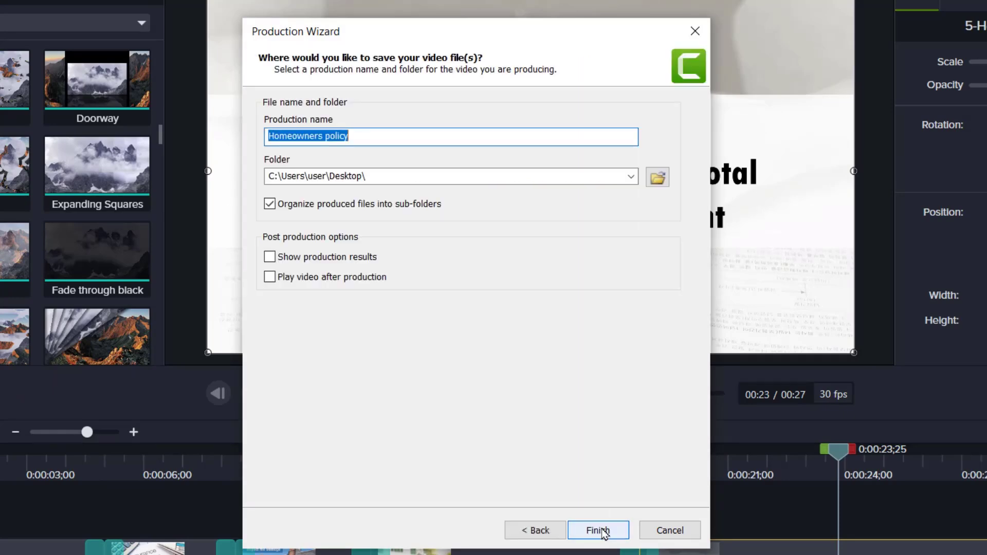
pyautogui.click(601, 531)
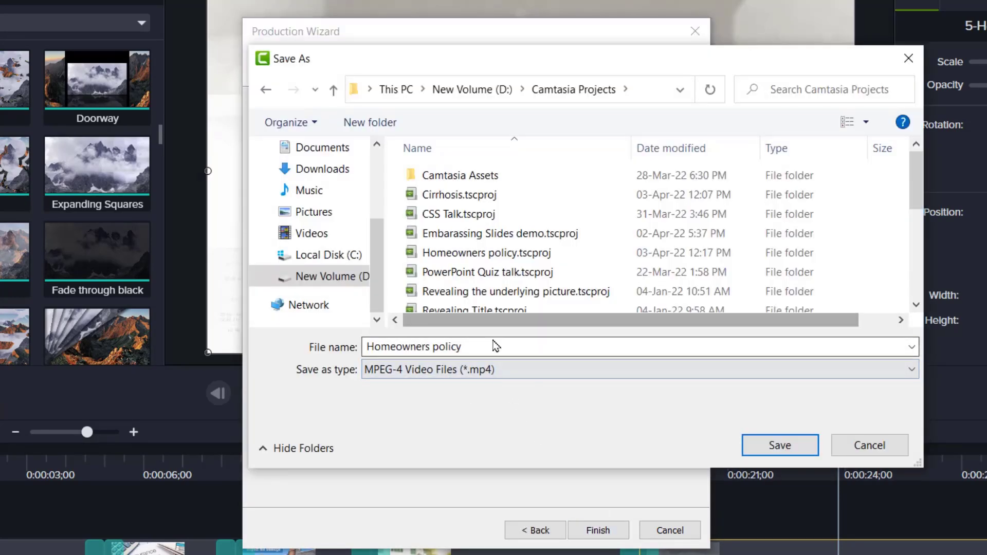
pyautogui.click(778, 447)
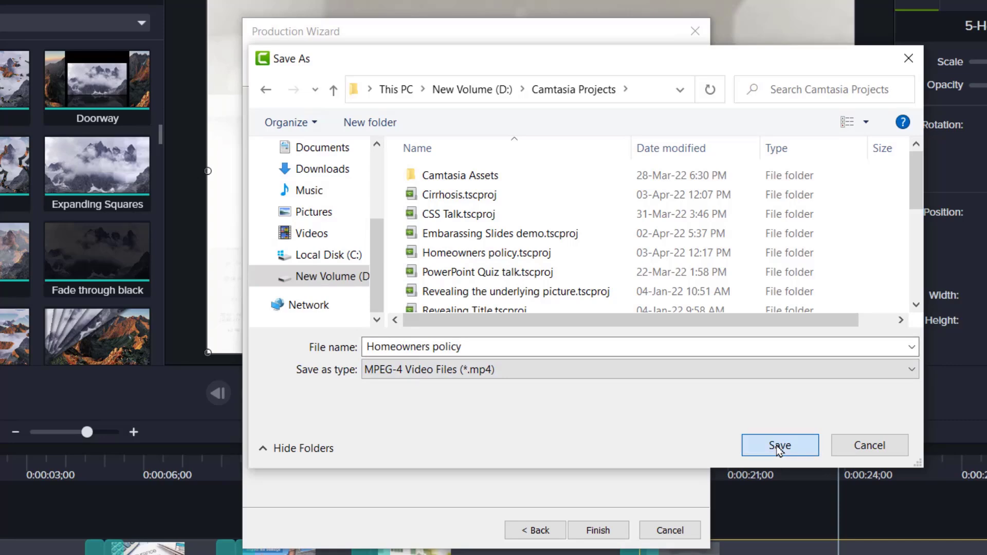
pyautogui.click(607, 534)
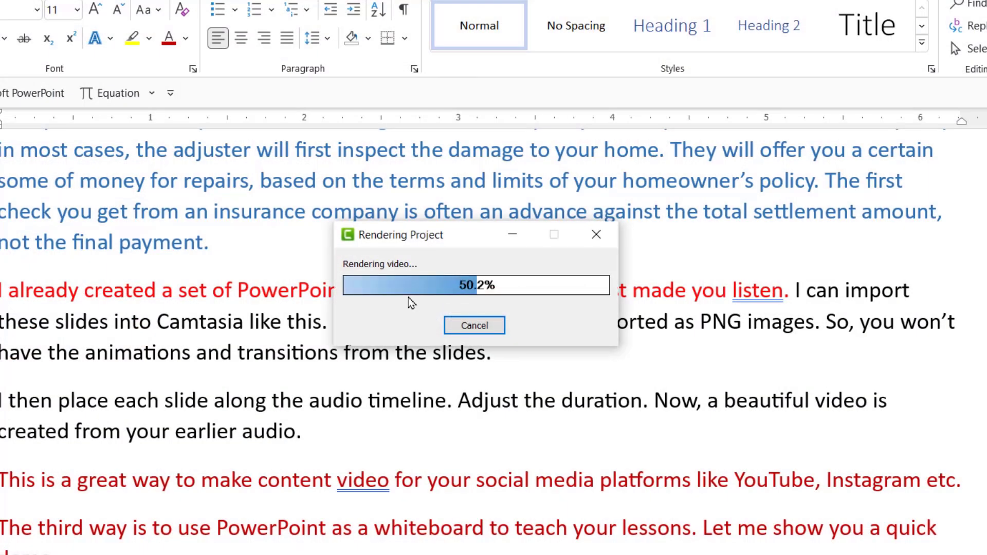